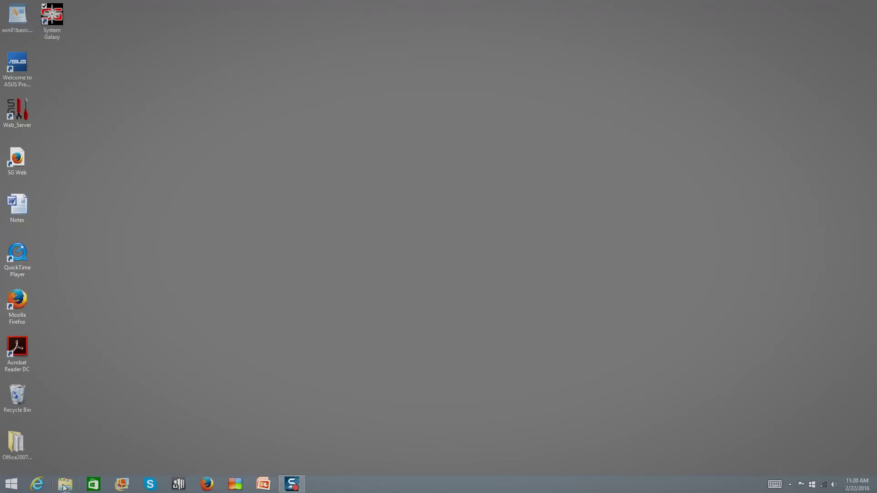
Open the C:\GCS\System Galaxy\Utilities folder in File Explorer.
click(65, 485)
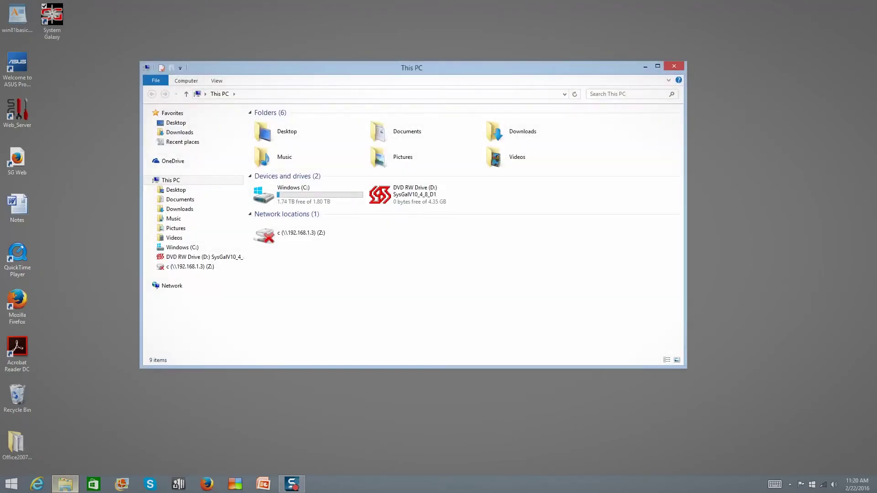
double_click(269, 197)
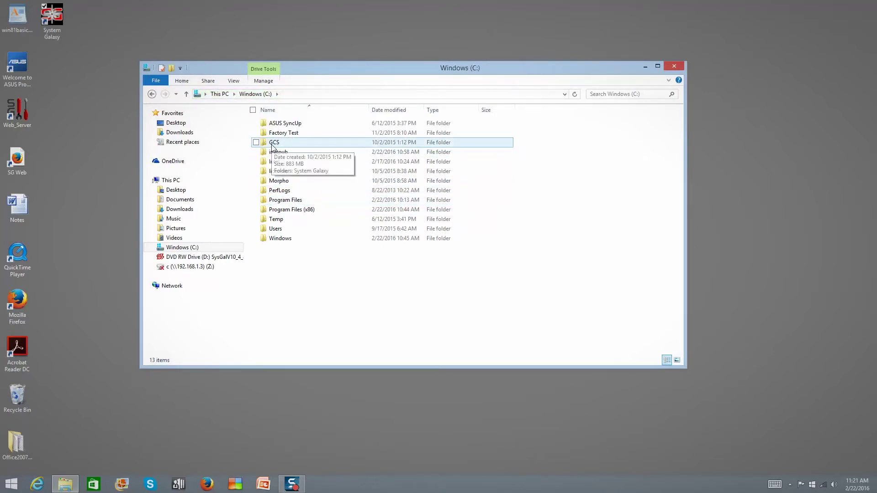
double_click(272, 144)
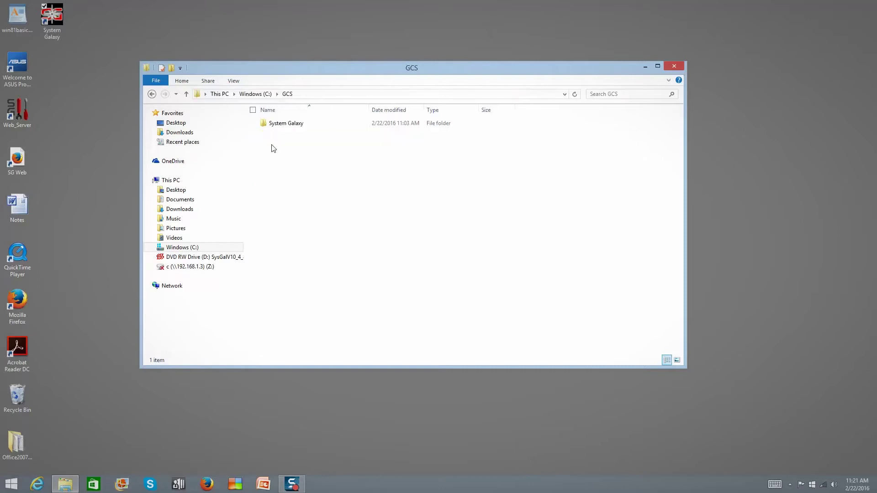
double_click(274, 123)
scroll(320, 201, down, 4)
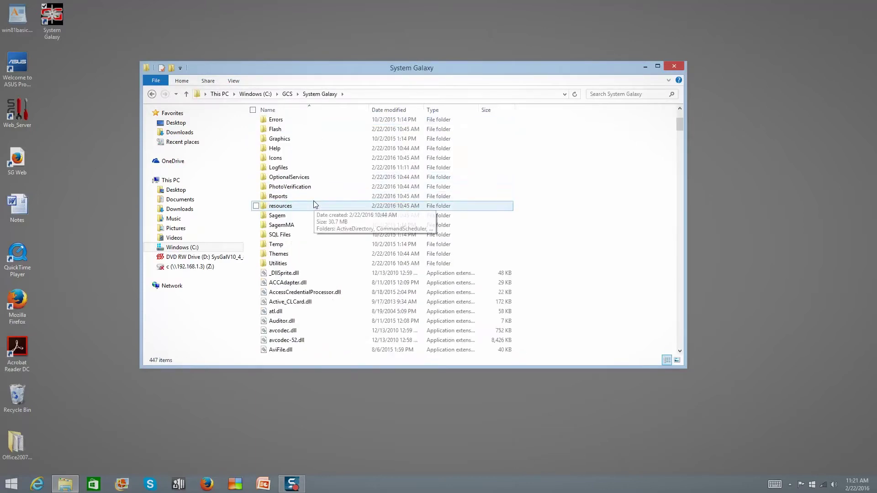
double_click(277, 264)
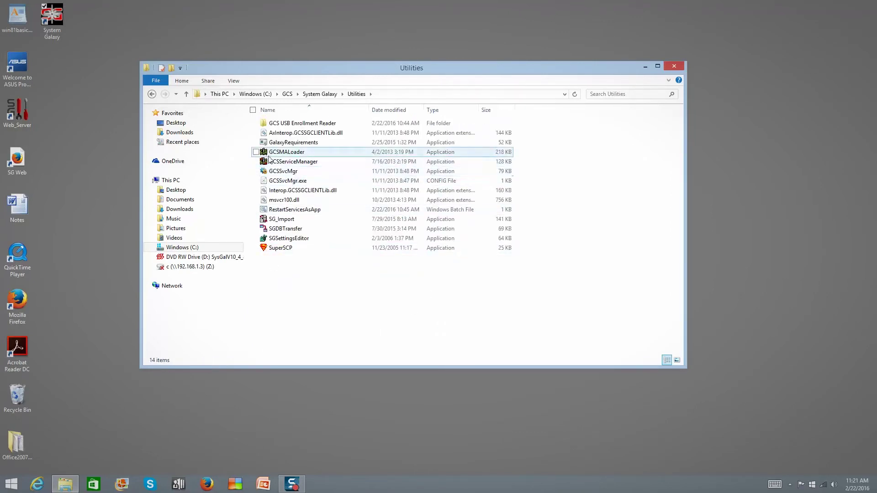
Run the GCSServiceManager application from the Utilities folder as administrator.
mouse_move(302, 163)
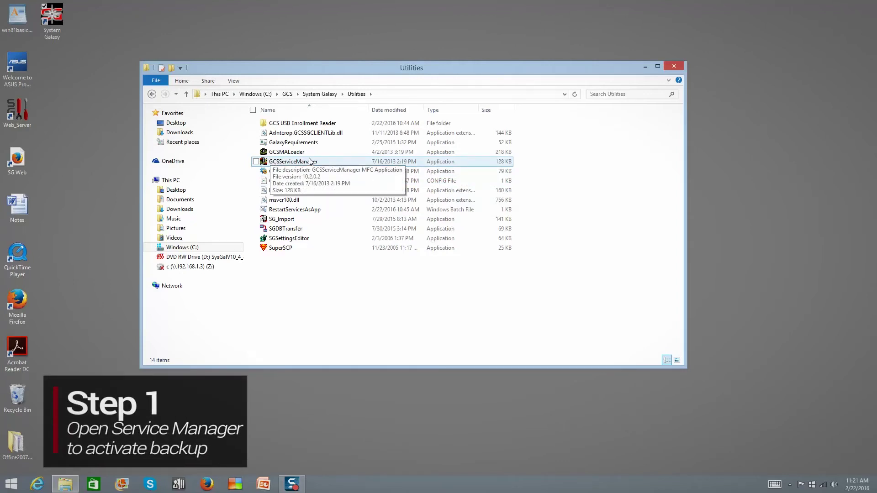
right_click(270, 163)
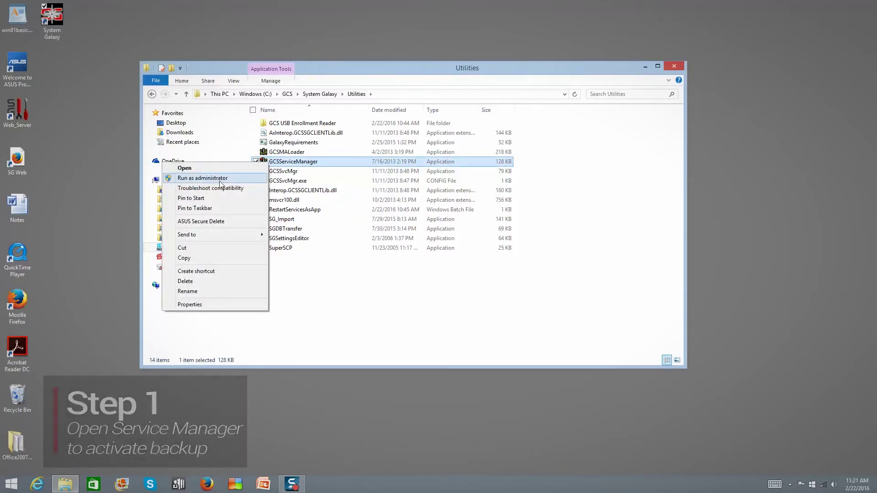
click(221, 183)
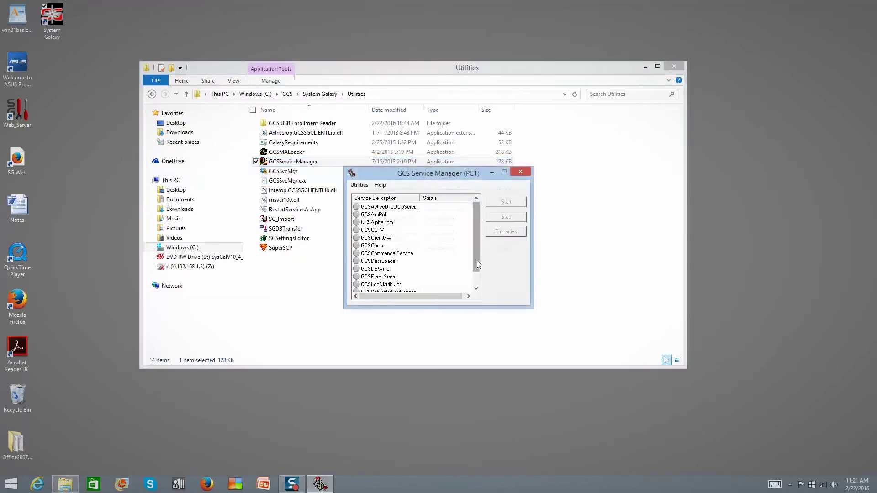
Open the SQL Server backup configuration for the GCSSQLEXPRESS database service.
drag(450, 172, 426, 85)
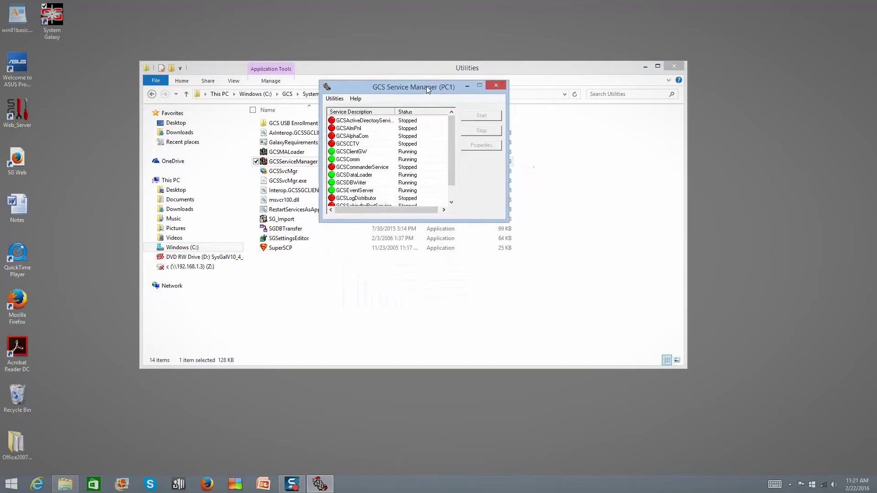
mouse_move(451, 118)
mouse_down()
mouse_move(459, 149)
mouse_move(450, 124)
mouse_move(451, 134)
mouse_up()
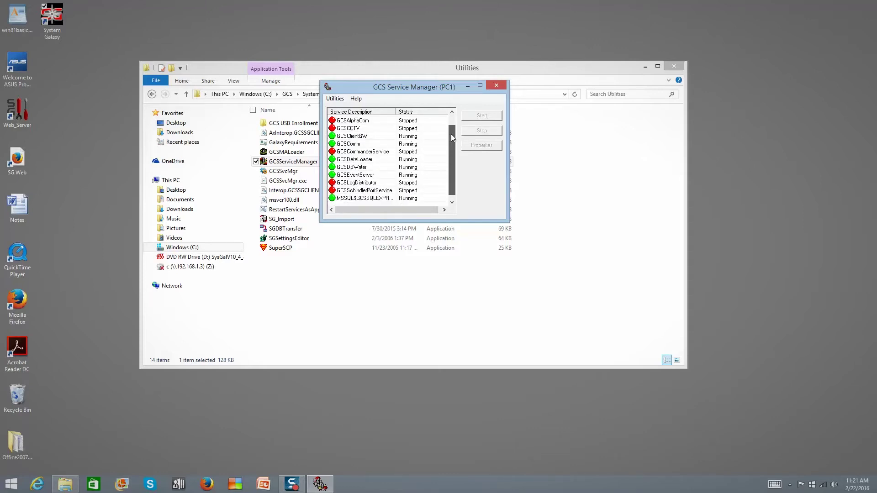
click(345, 199)
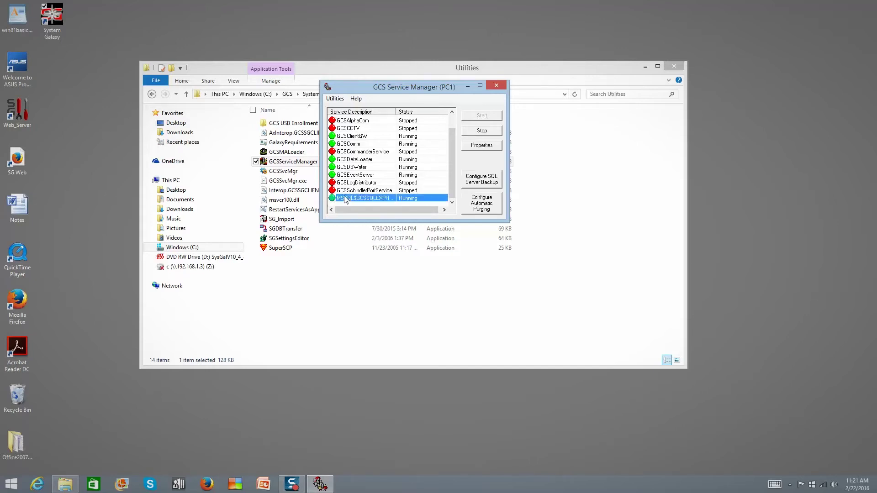
click(483, 179)
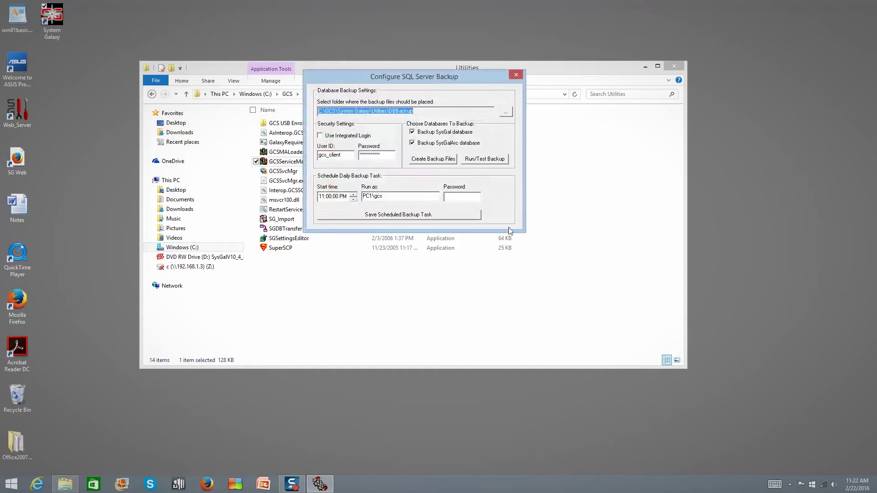
drag(425, 76, 424, 82)
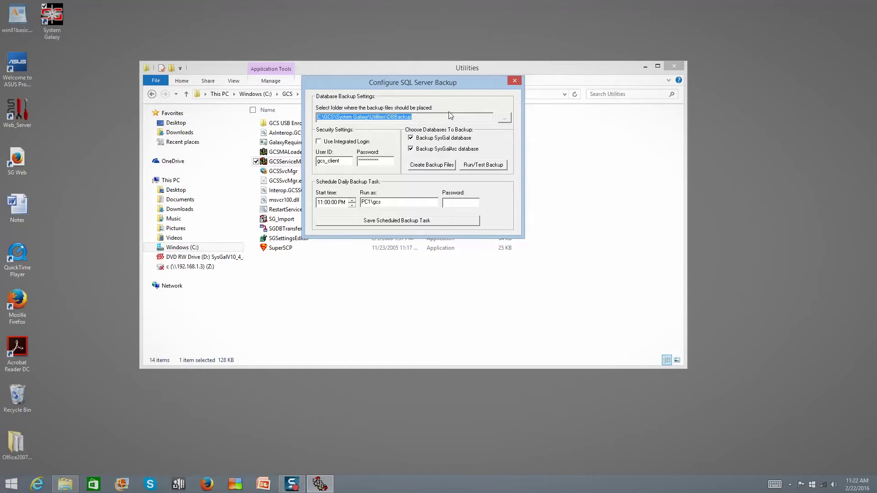
Set the backup folder to C:\Program Files\Microsoft SQL Server\MSSQL10_50.GCSSQLEXPRESS\MSSQL\Backup and check the full path.
click(504, 120)
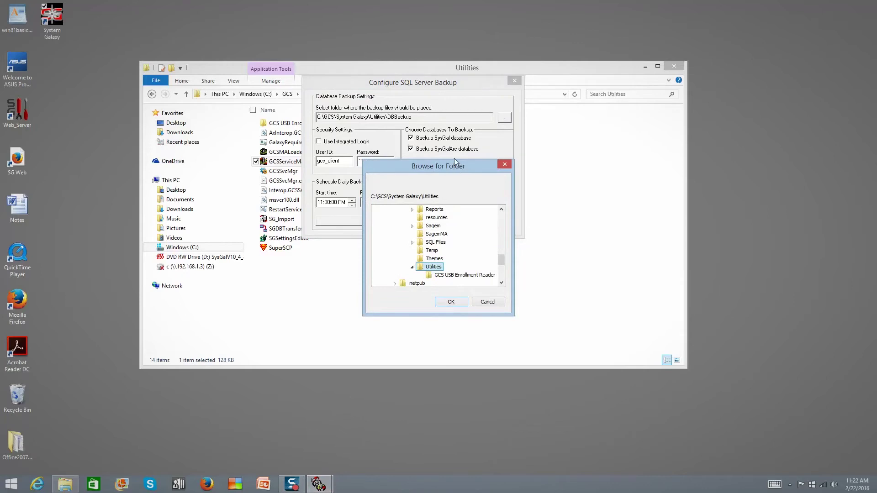
drag(455, 162, 450, 120)
drag(495, 222, 496, 195)
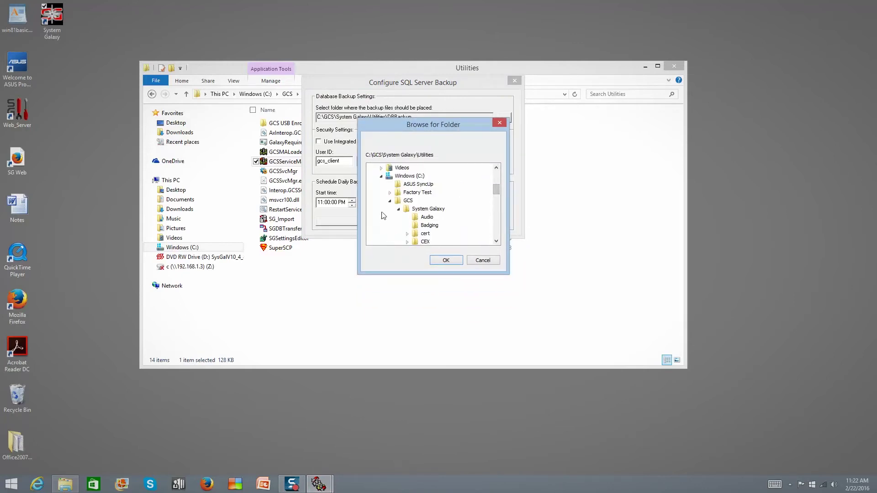
click(390, 201)
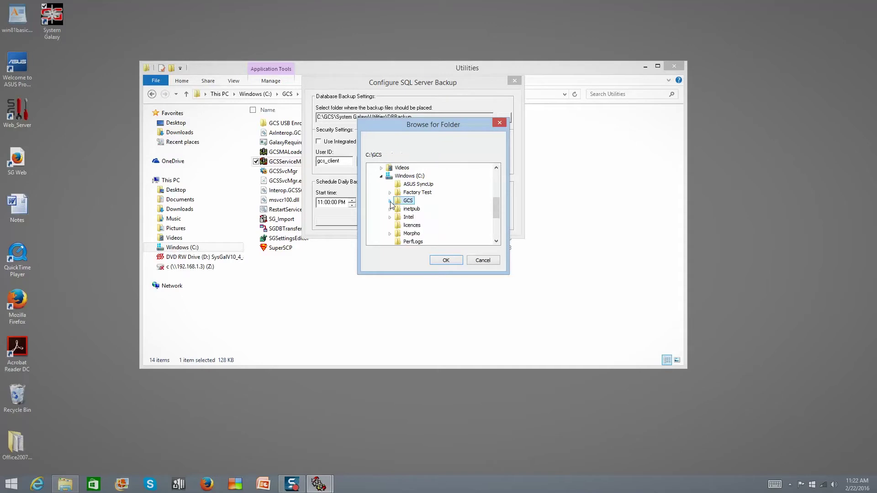
scroll(391, 205, down, 2)
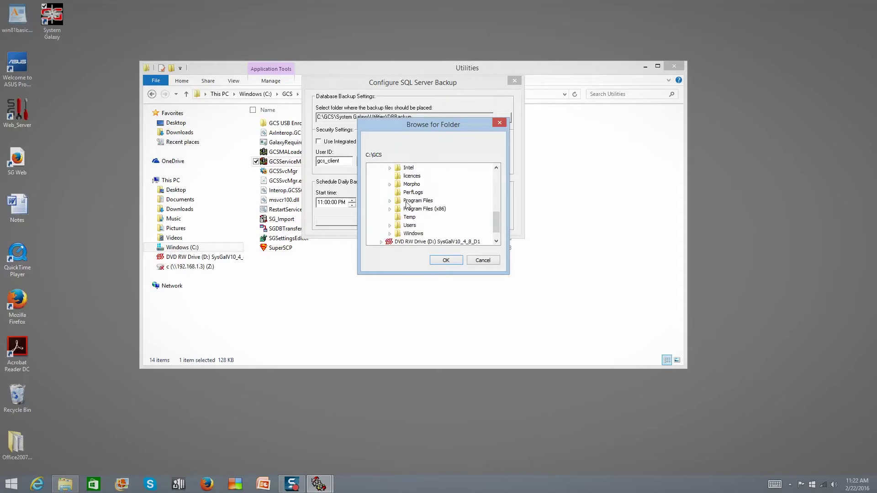
click(390, 201)
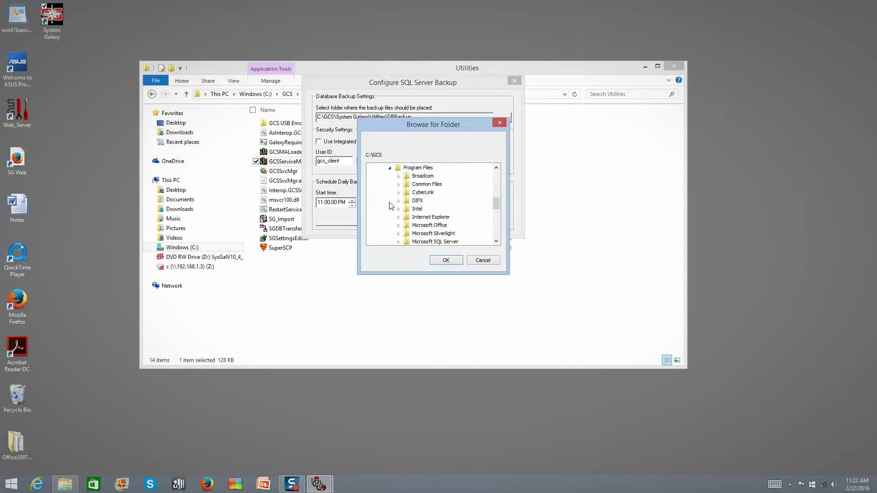
scroll(391, 205, down, 1)
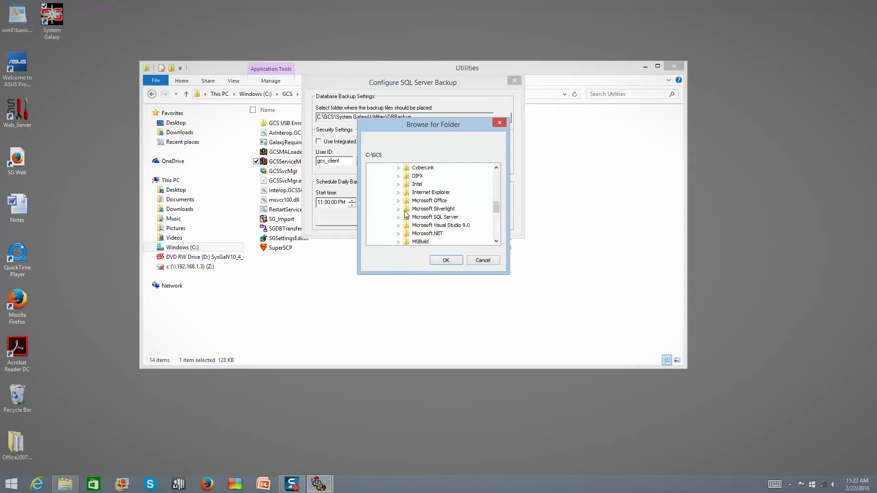
click(398, 218)
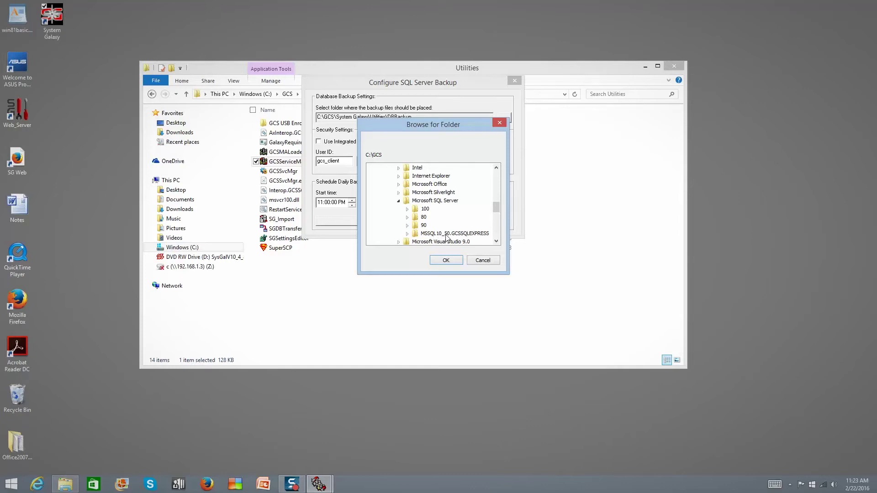
click(407, 234)
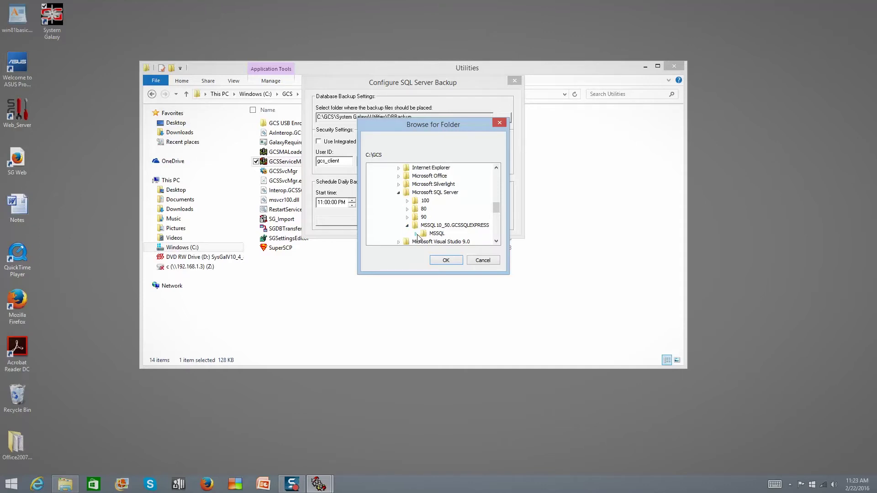
click(416, 234)
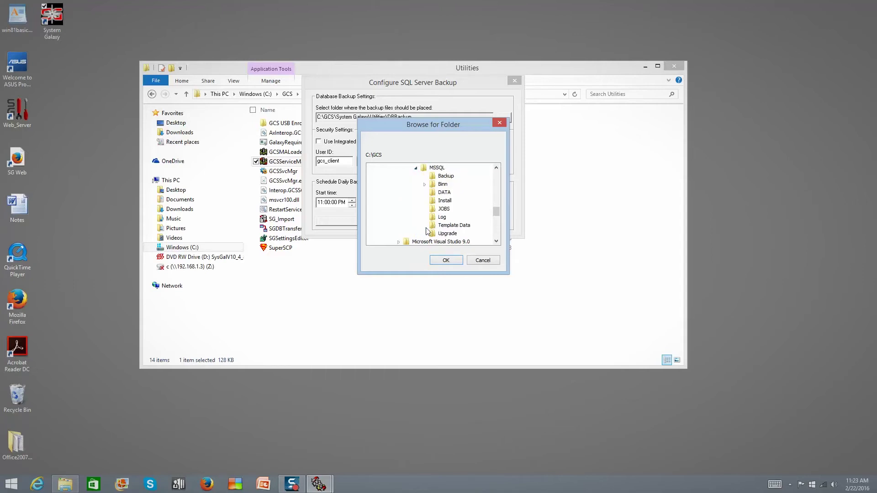
click(447, 177)
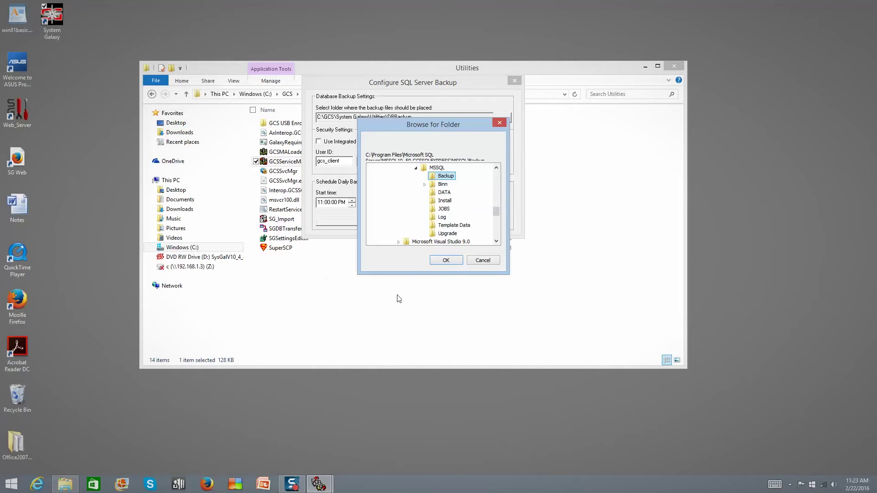
click(446, 260)
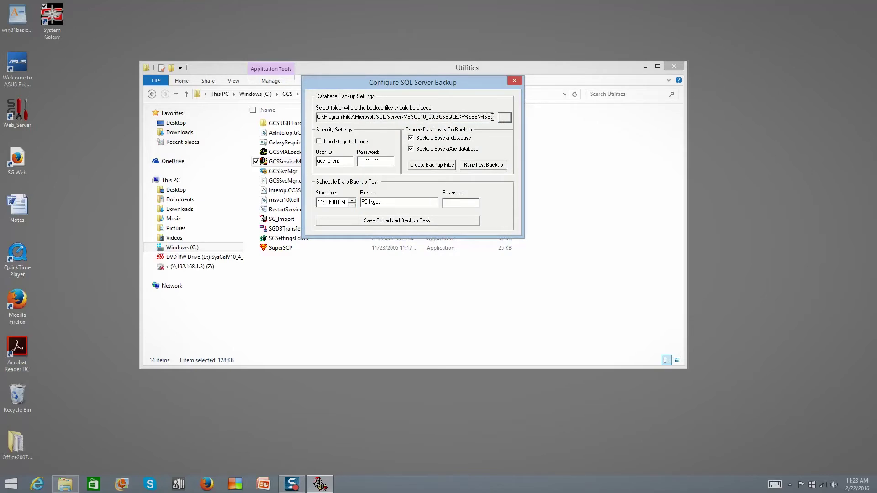
drag(463, 117, 497, 116)
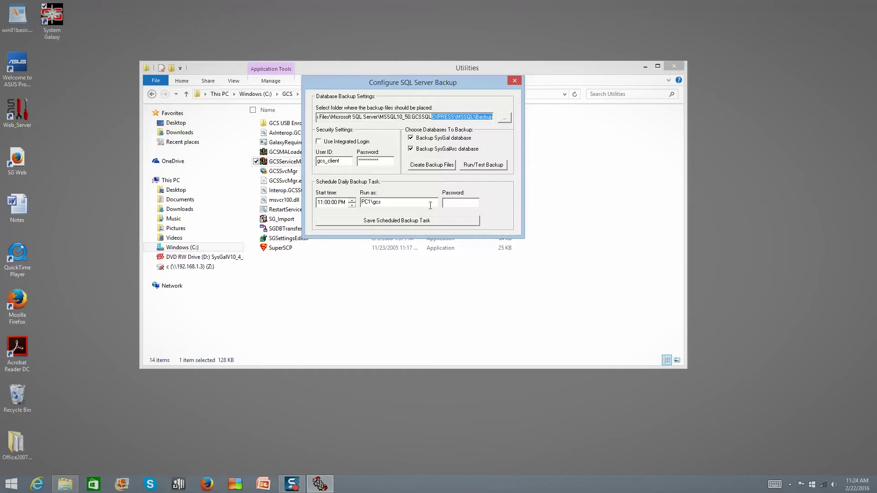
Run a test backup of the SysGal and SysGalArc databases and grant permanent access to the Backup folder.
click(495, 167)
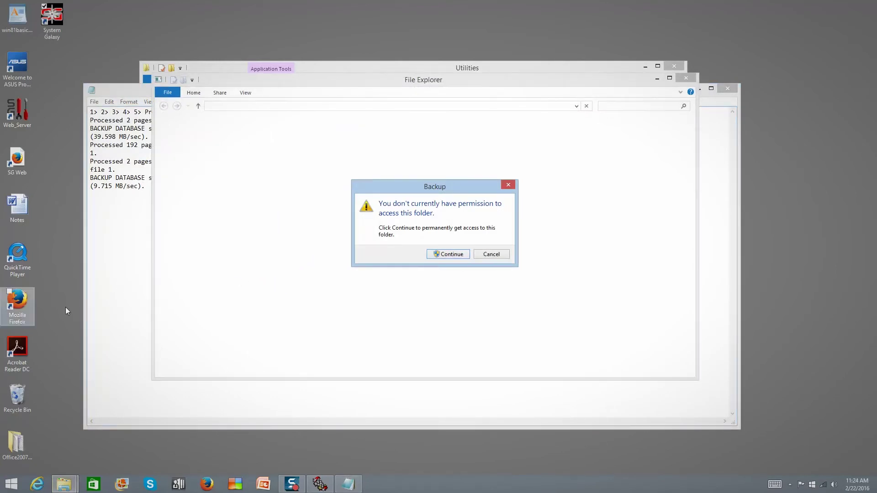
click(446, 256)
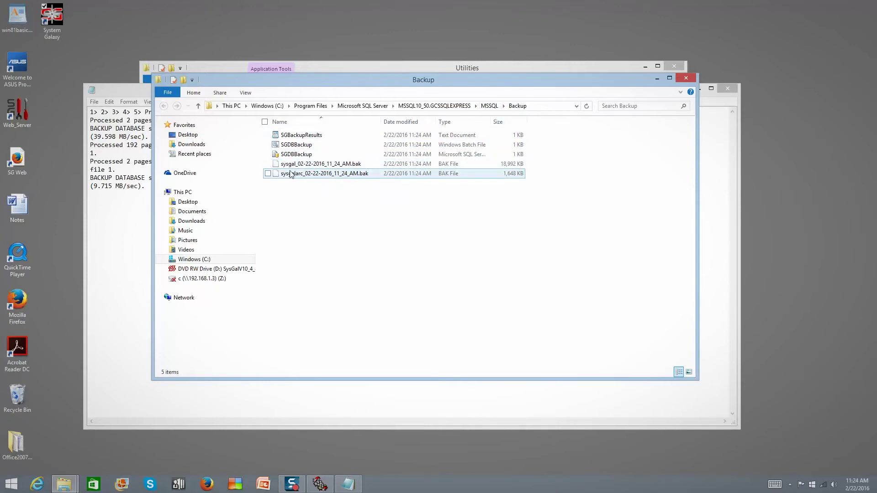
mouse_move(312, 169)
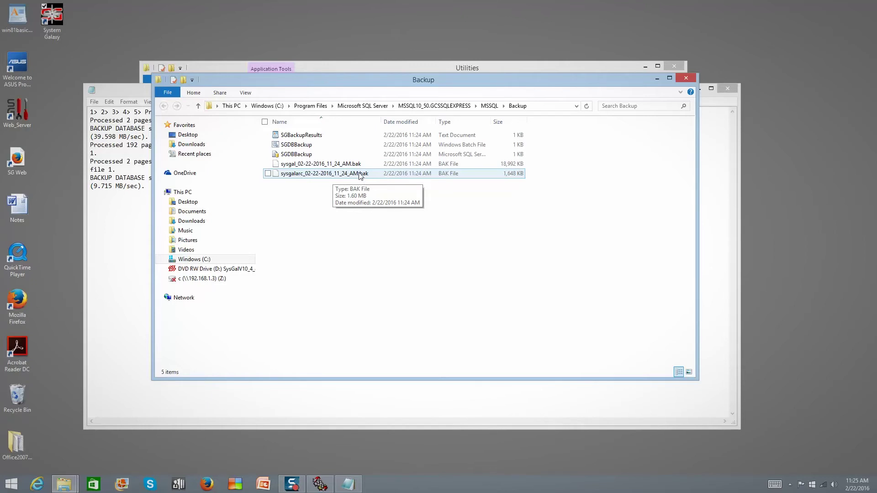
Examine the SGBackupResults log of the test backup and close it.
drag(344, 81, 605, 149)
drag(254, 93, 344, 82)
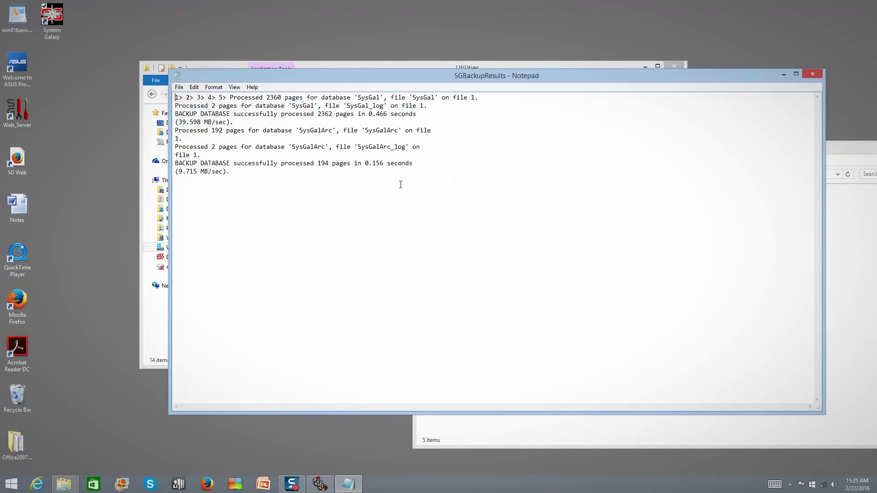
click(812, 73)
Close the Backup folder window and minimize the Utilities folder window, leaving the backup configuration dialog clear.
drag(738, 149, 453, 120)
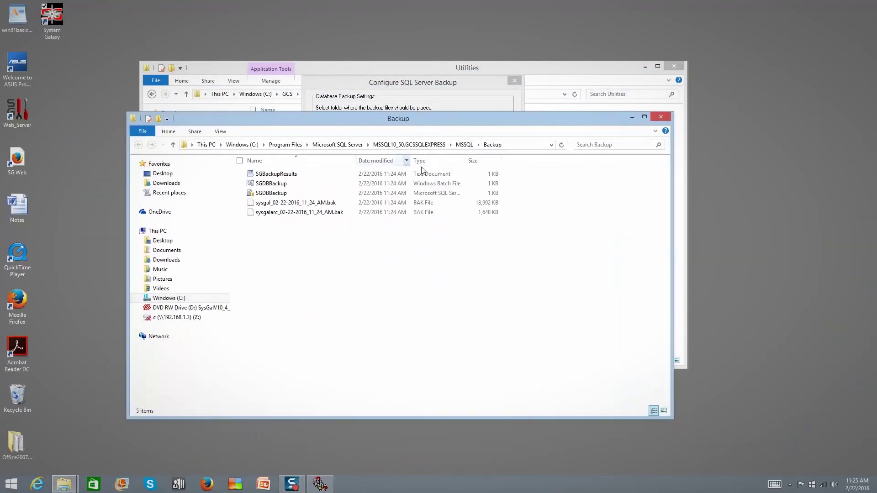
click(662, 116)
click(646, 68)
mouse_move(396, 81)
mouse_down()
mouse_move(443, 78)
mouse_move(311, 82)
mouse_move(407, 72)
mouse_up()
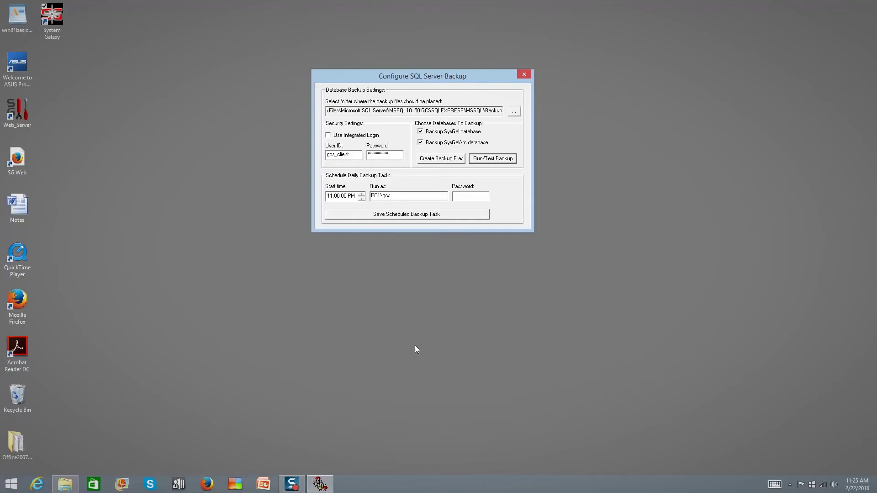
Create the backup files for both databases and view the contents of the SGDBBackup SQL script and batch file.
click(446, 161)
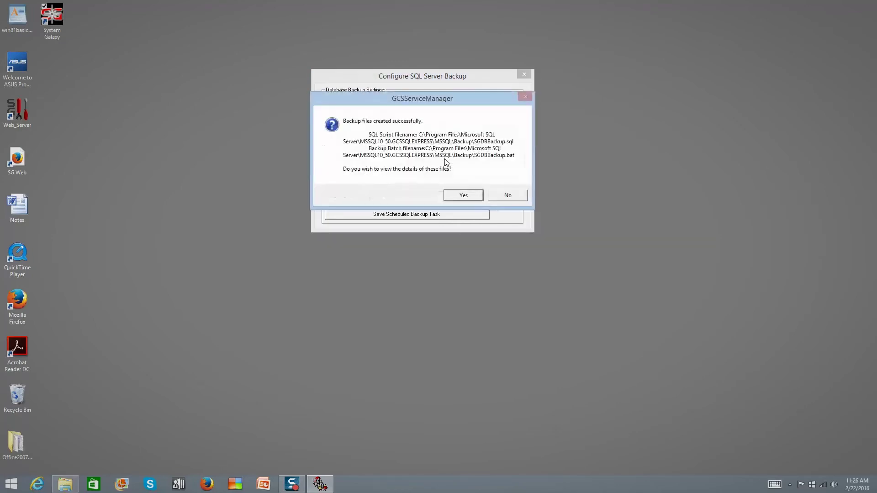
click(463, 196)
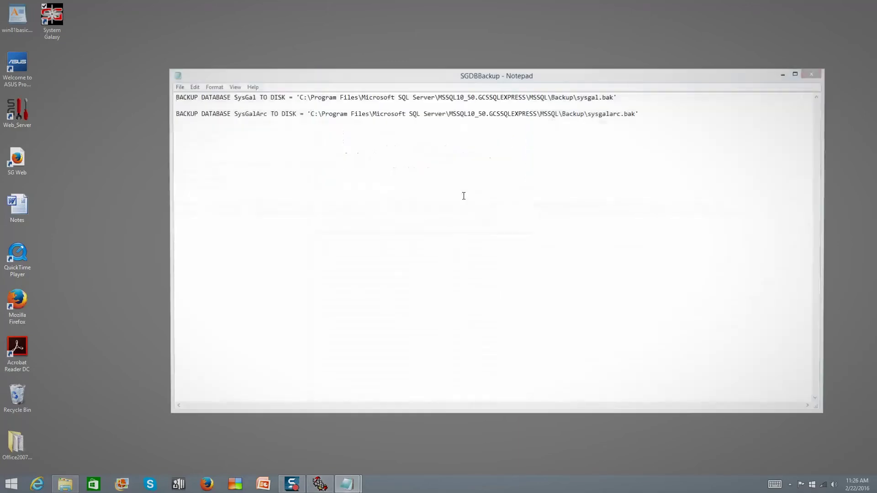
drag(463, 73, 454, 112)
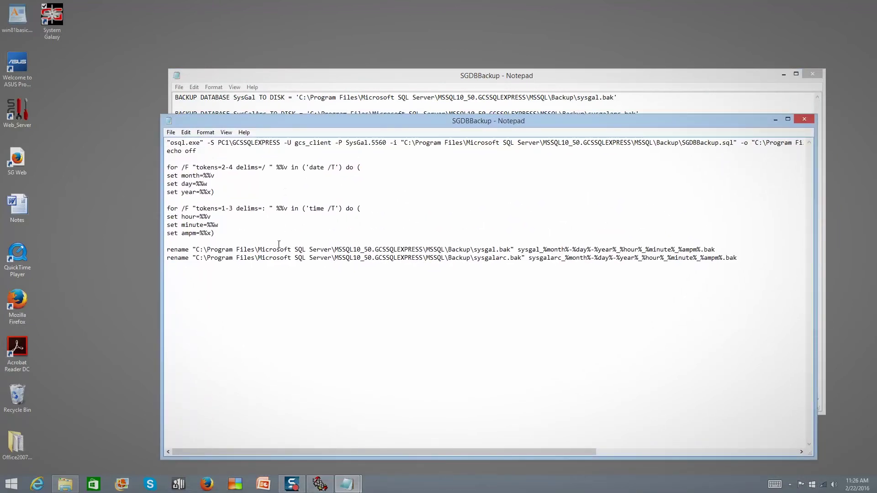
click(368, 79)
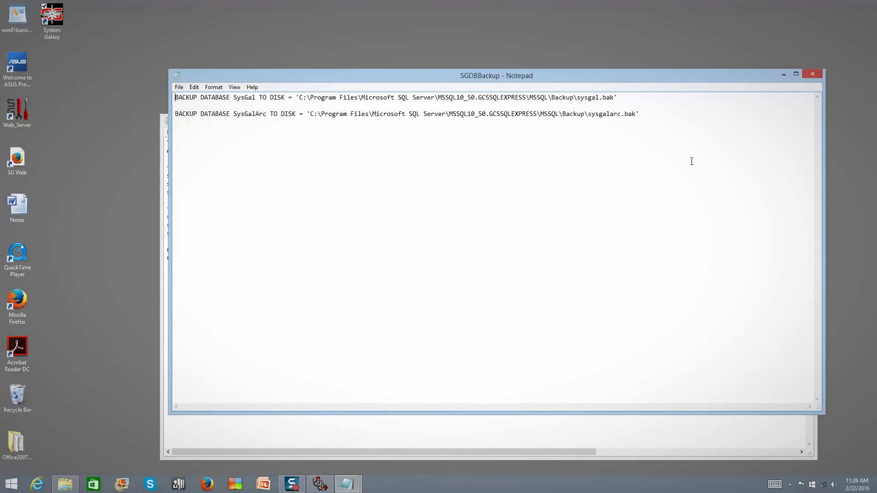
Close the SGDBBackup script, enter the run-as account's password, and save the scheduled daily backup task.
click(813, 76)
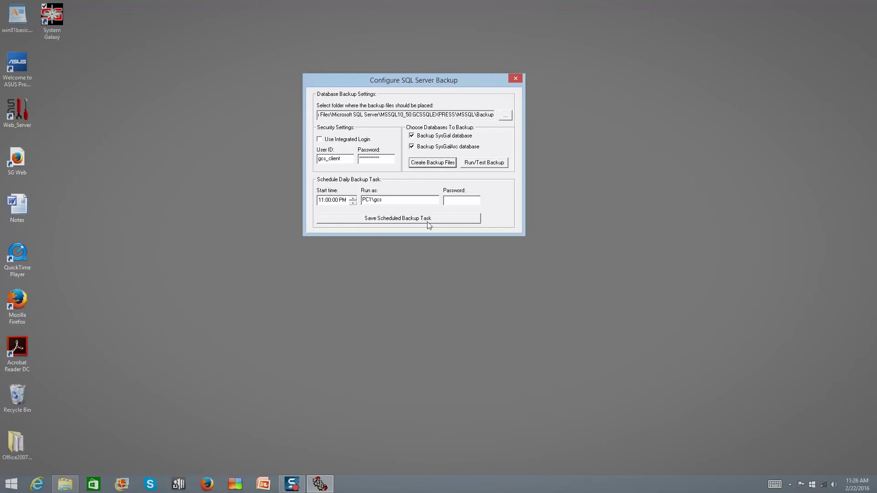
click(475, 202)
text(*)
click(399, 220)
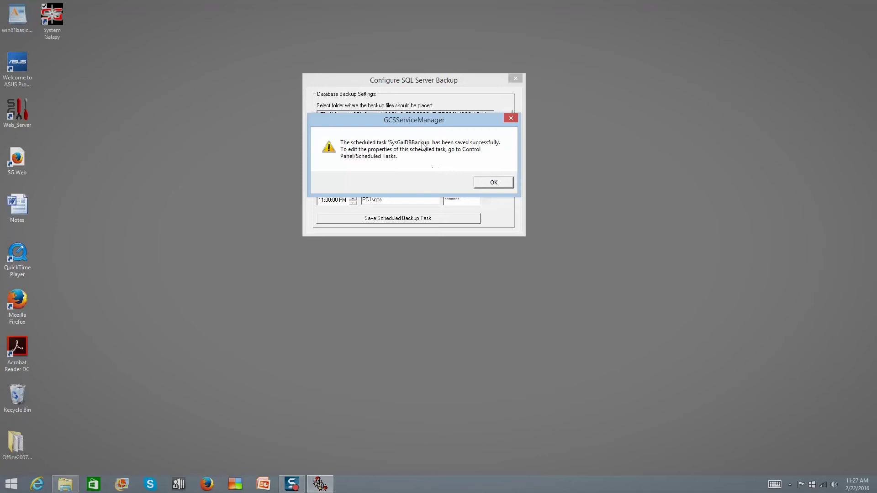
drag(439, 119, 645, 92)
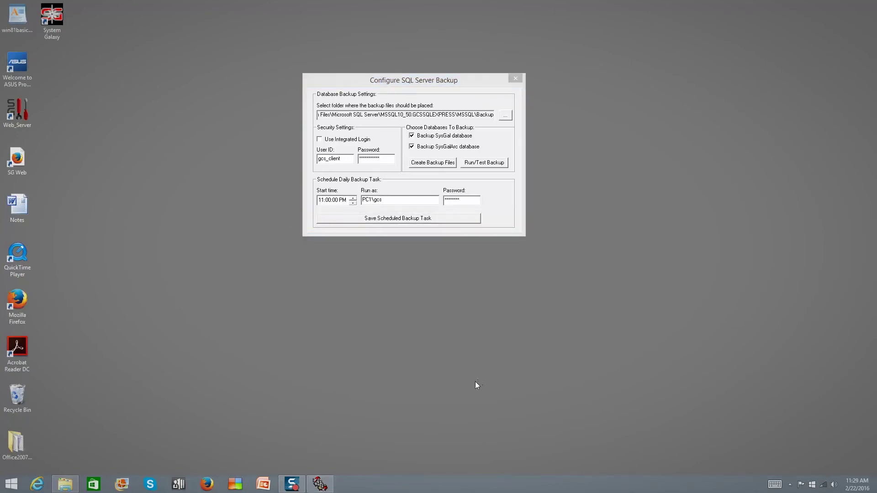
Search Windows for "task s" and open Task Scheduler, moving its window near the middle of the desktop.
right_click(16, 489)
click(45, 448)
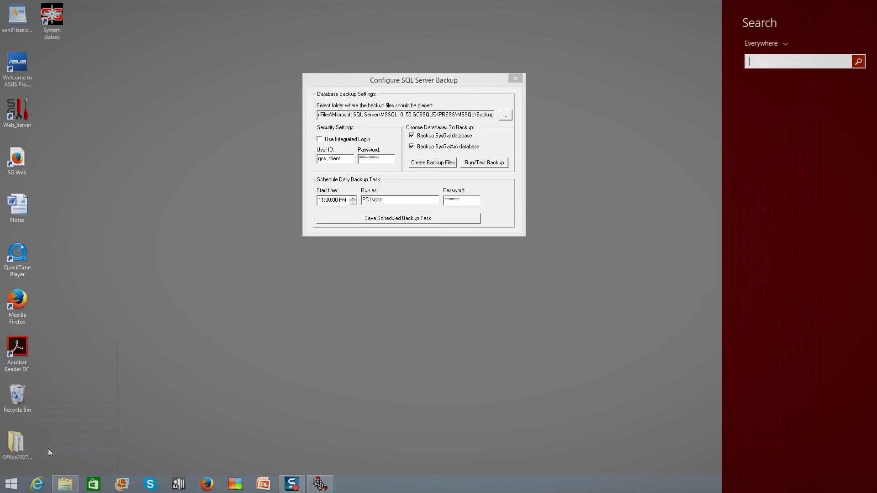
text(task s)
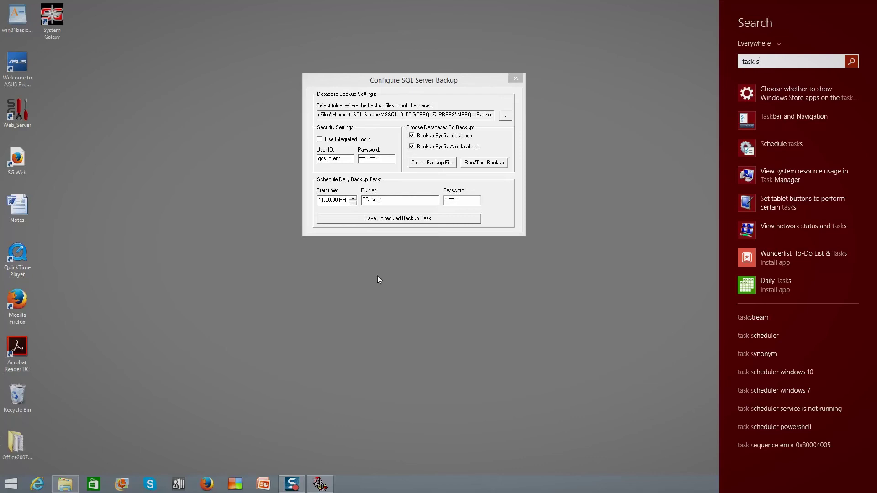
click(779, 147)
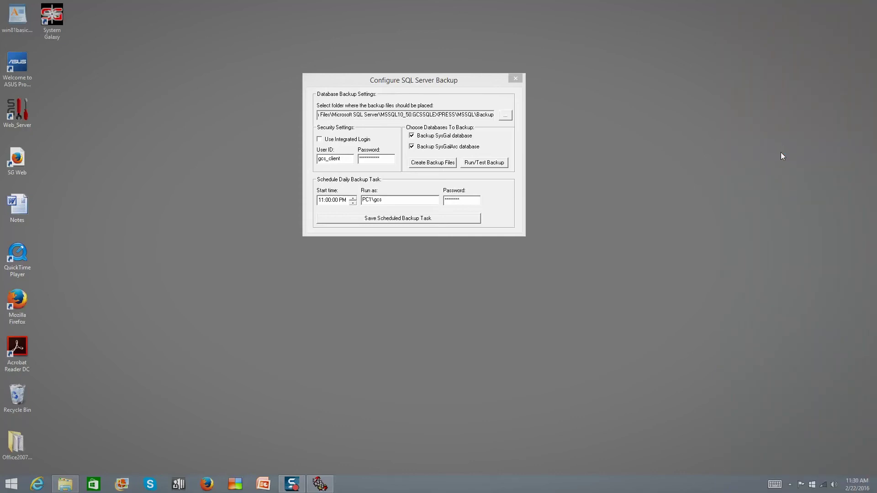
drag(290, 204, 401, 55)
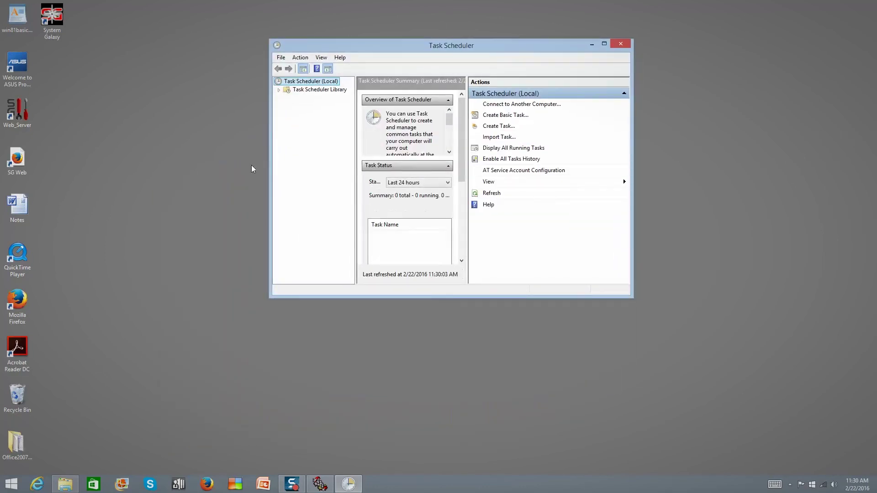
Open the properties of the SysGalDBBackup task from the Task Scheduler Library.
click(311, 90)
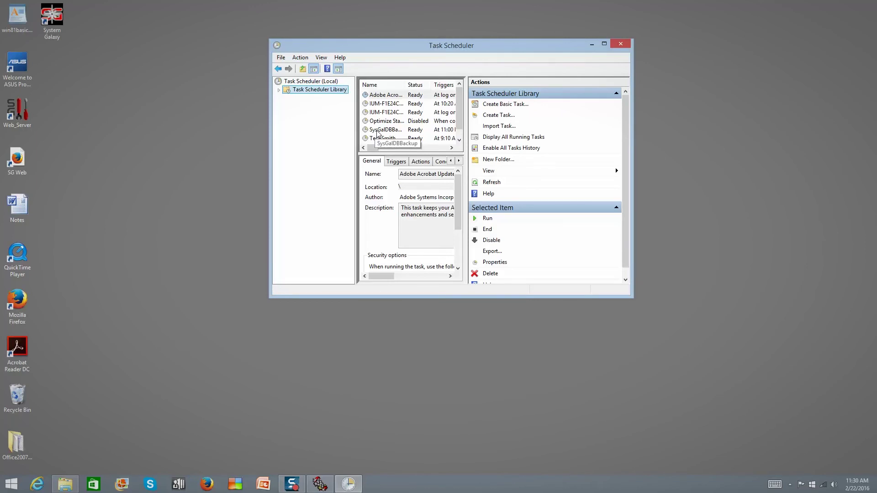
double_click(378, 131)
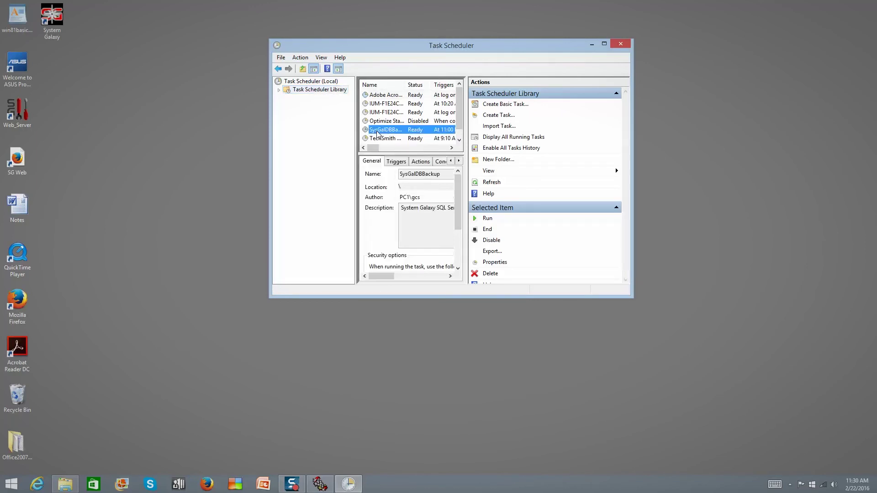
drag(167, 101, 373, 62)
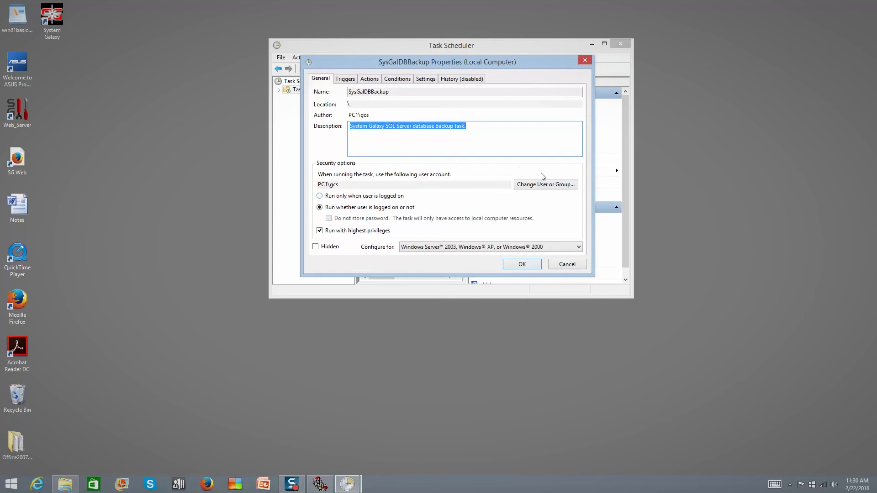
Examine the weekly and monthly schedule options of the SysGalDBBackup task's daily trigger, including the day choices, and cancel the trigger edit.
click(345, 79)
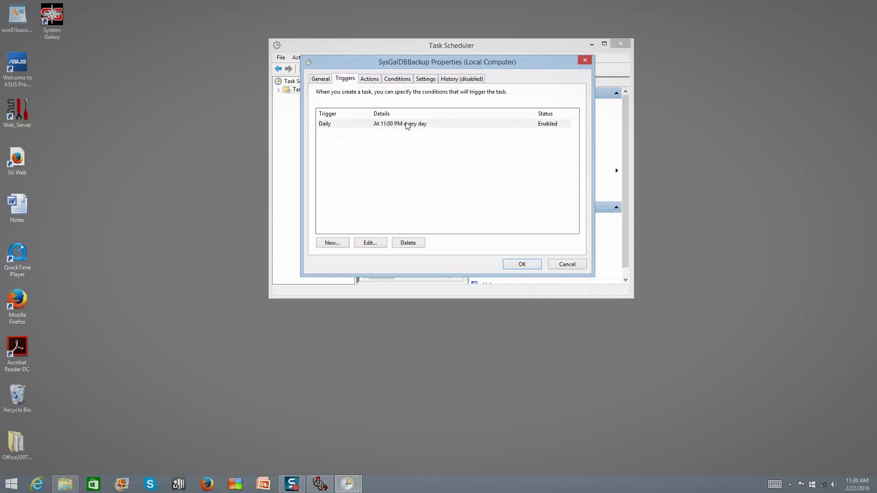
click(385, 124)
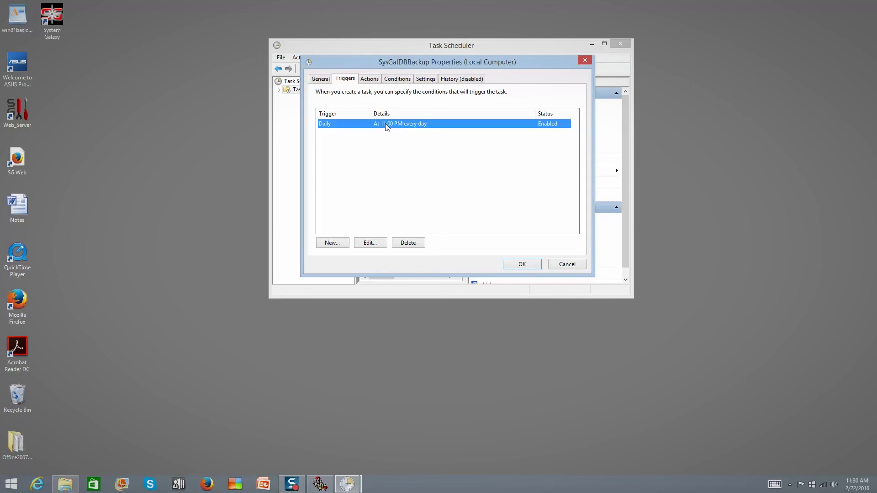
click(372, 245)
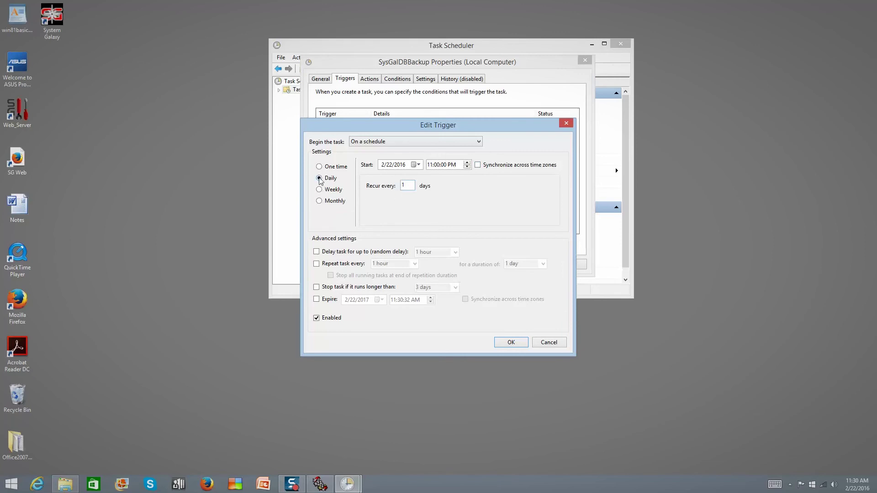
click(320, 189)
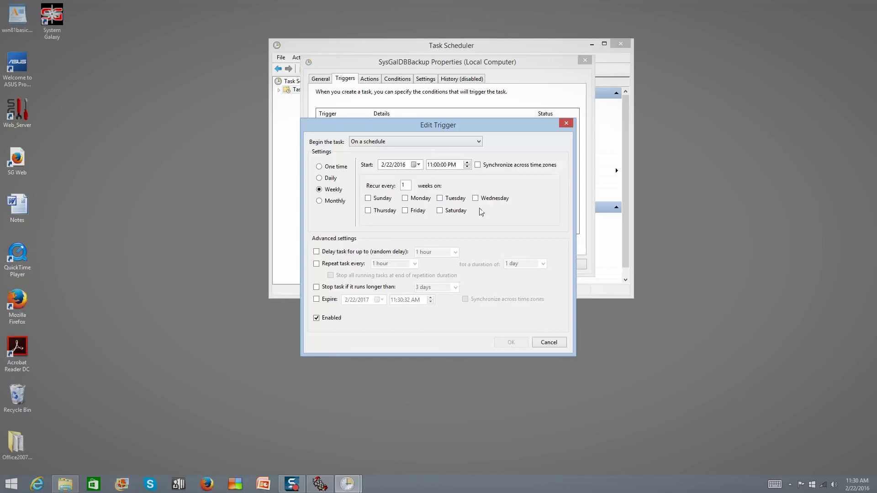
click(319, 202)
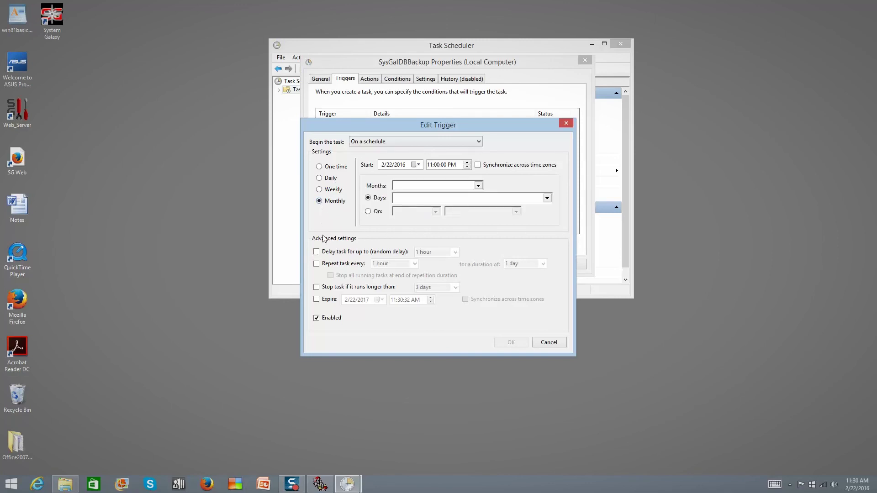
click(547, 199)
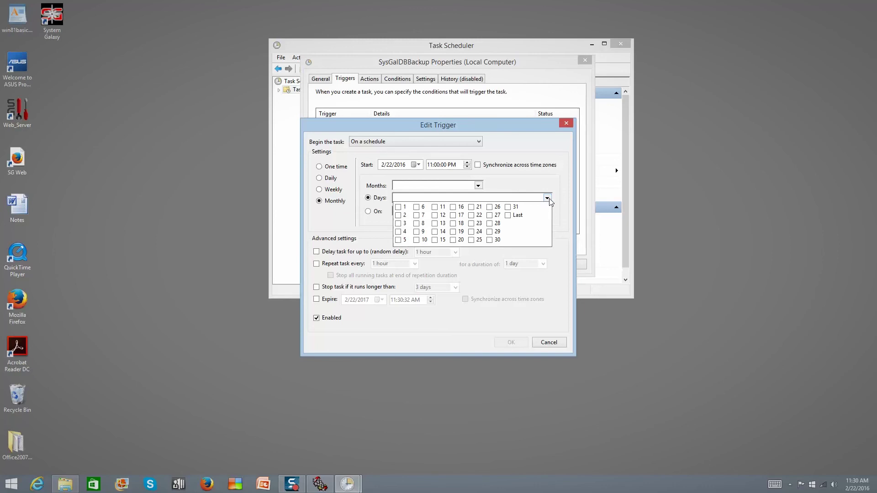
click(549, 198)
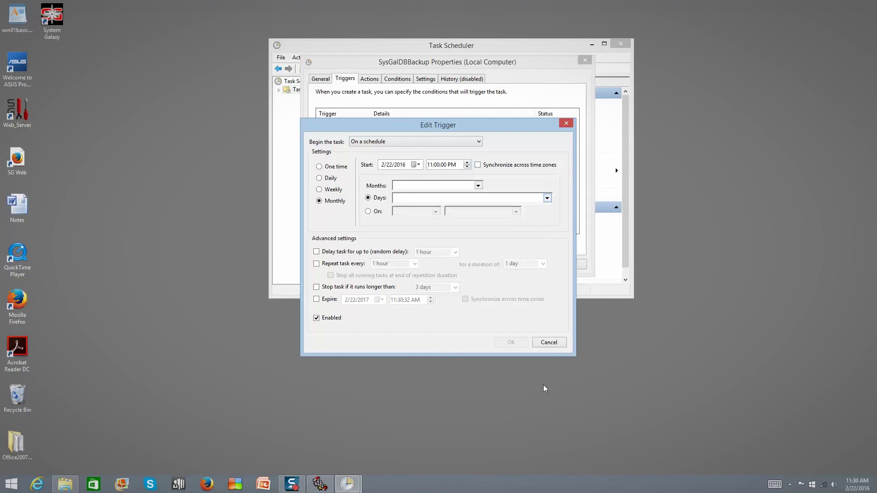
click(549, 343)
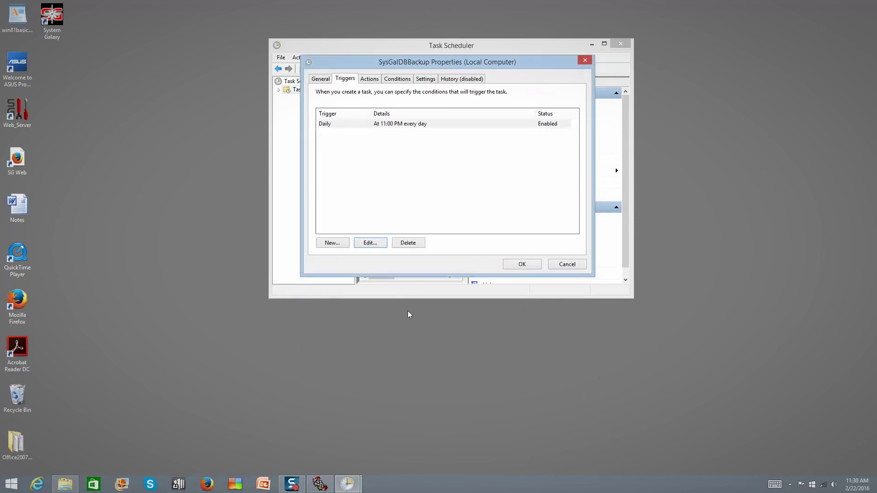
Close the task properties and Task Scheduler, and move the backup configuration dialog clear of the GCS Service Manager window.
click(524, 264)
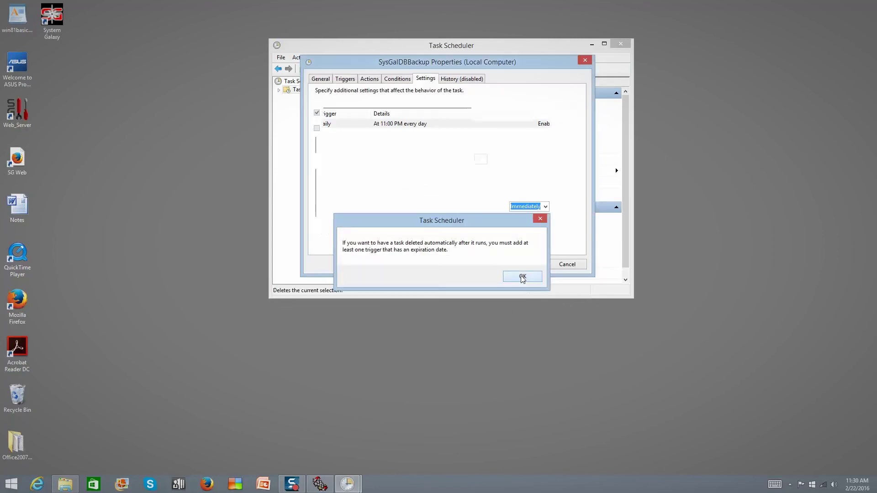
click(524, 277)
click(585, 60)
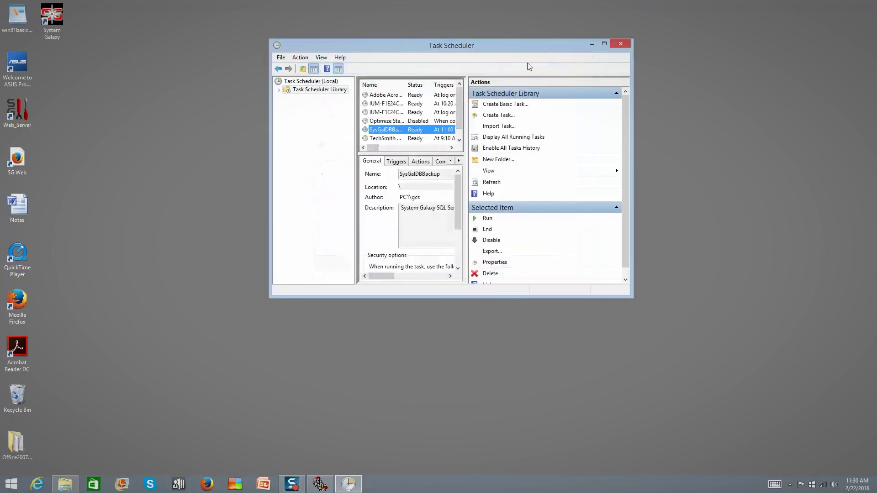
click(622, 44)
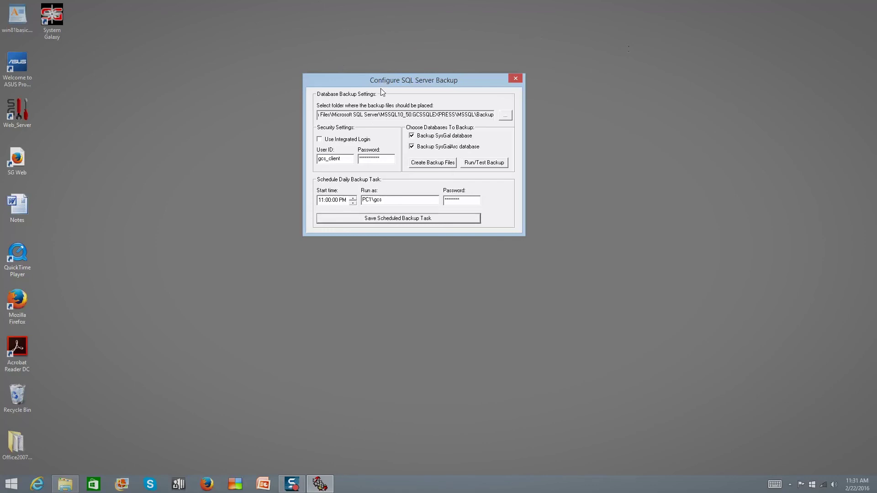
drag(376, 84, 602, 61)
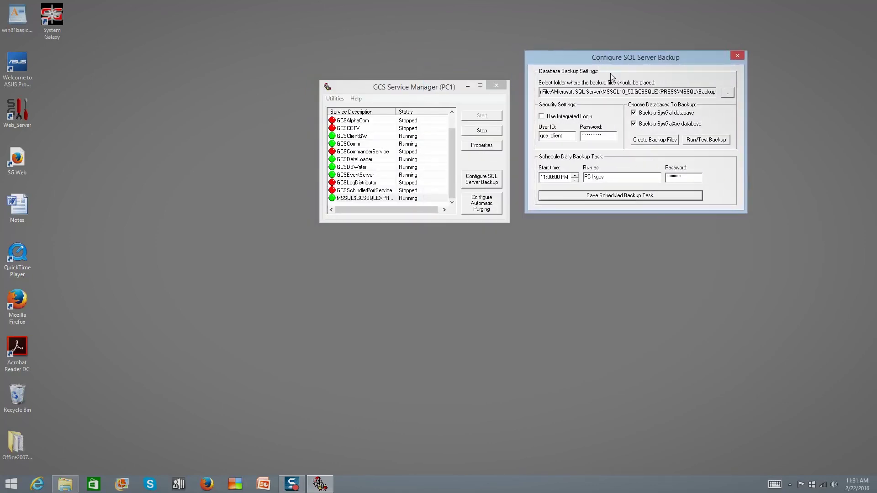